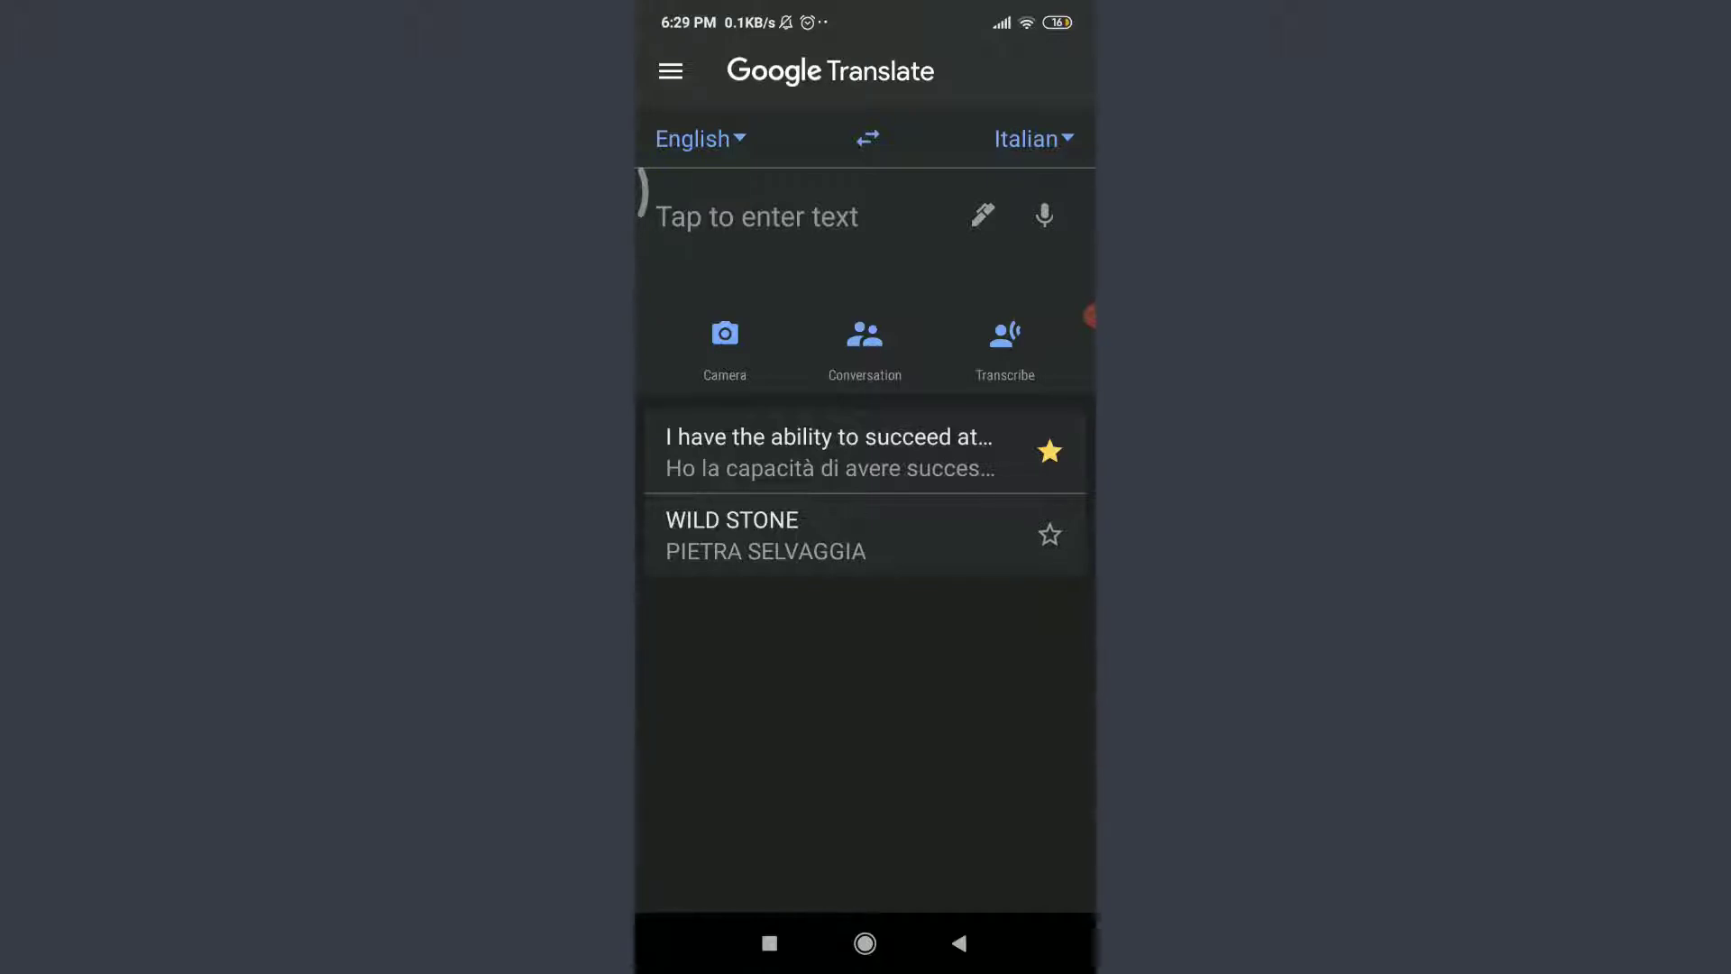
Step: Freeze a camera scan of the AIRSPUN face powder lid label
click(725, 334)
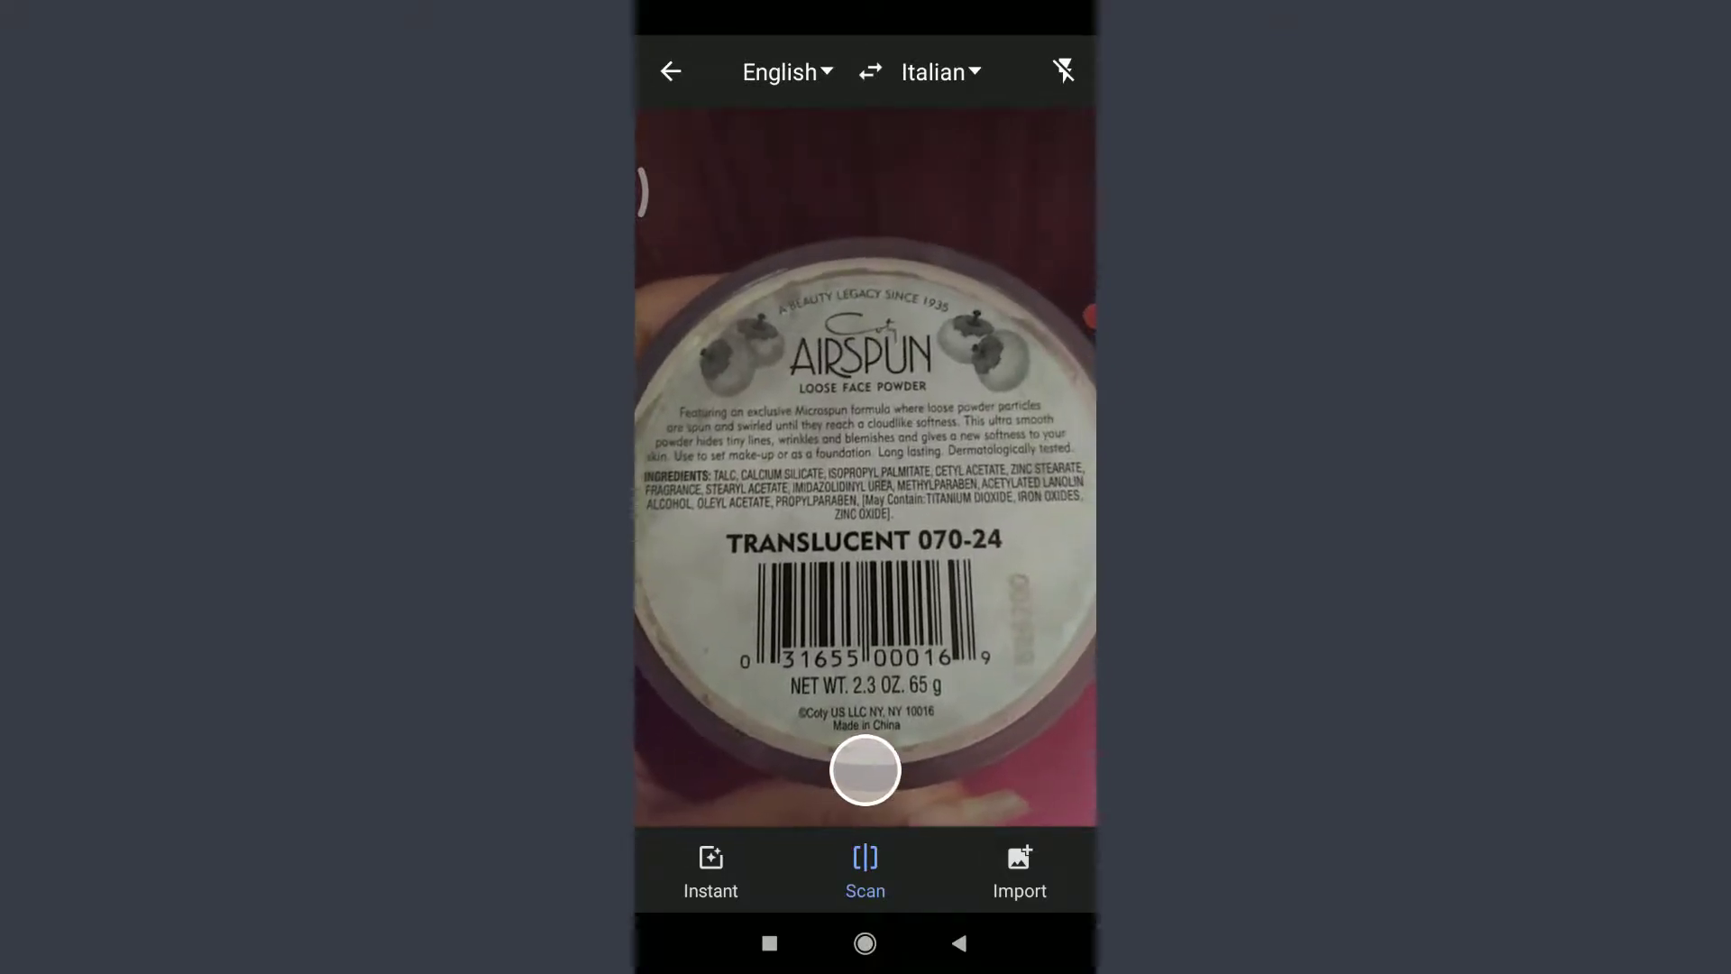
click(865, 769)
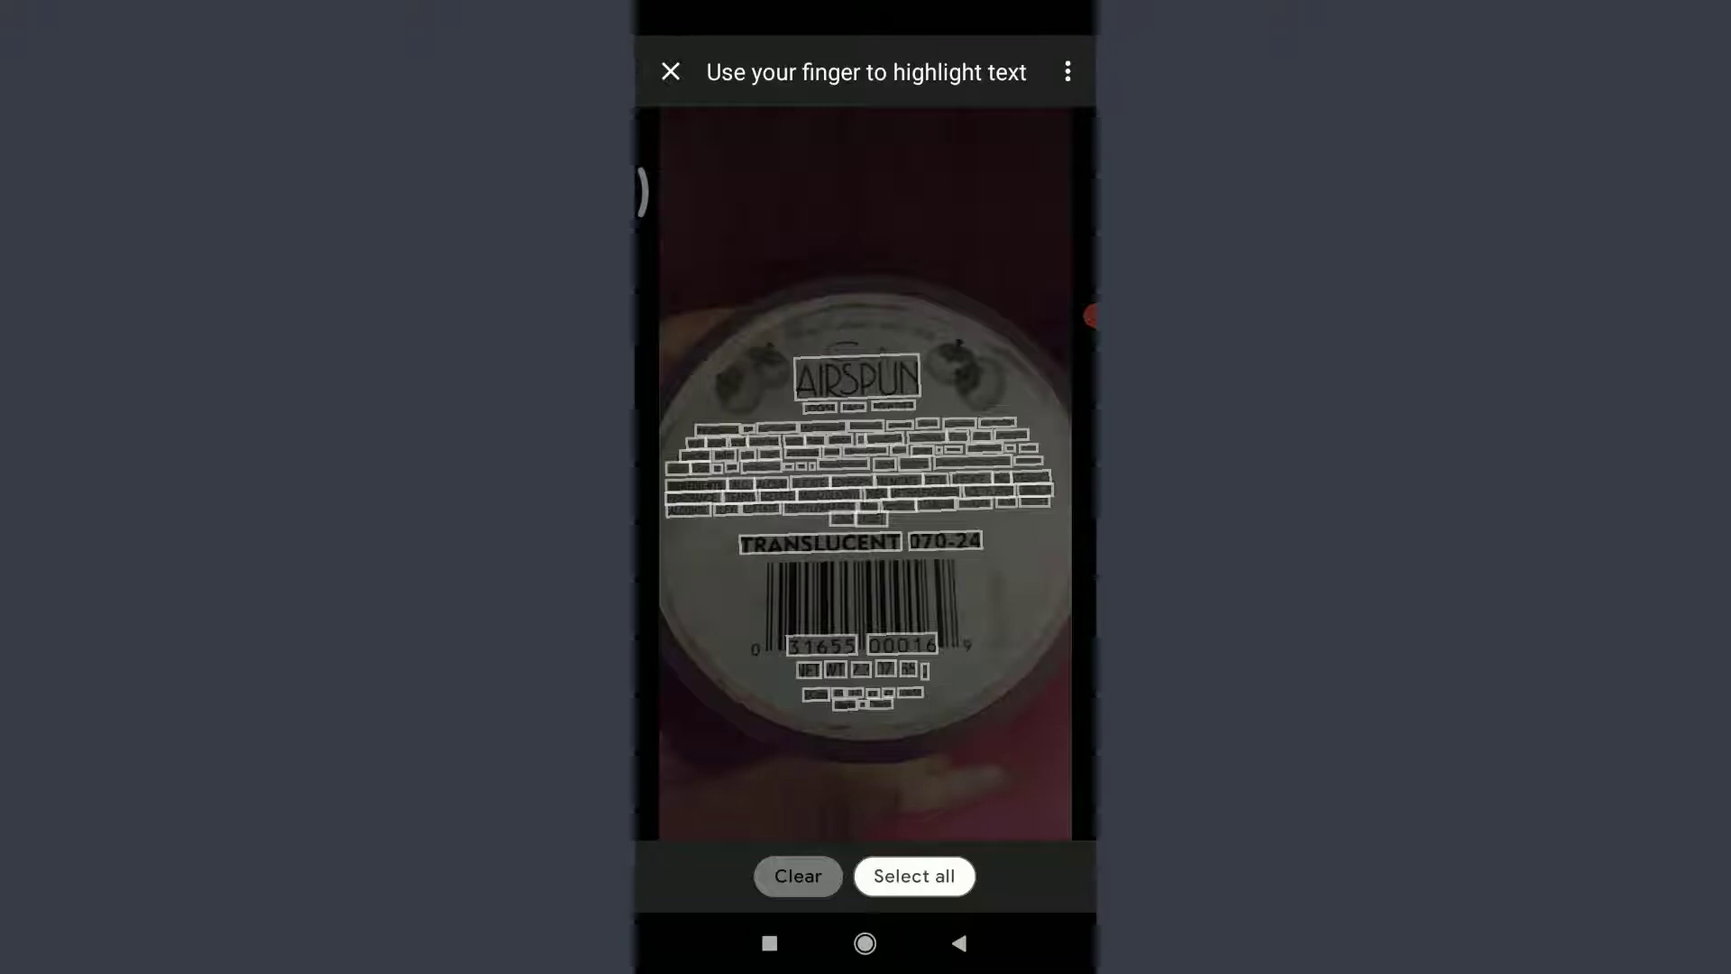
Step: View the Italian translation of the highlighted AIRSPUN LOOSE FACE POWDER text, then reopen the camera
drag(798, 376, 917, 401)
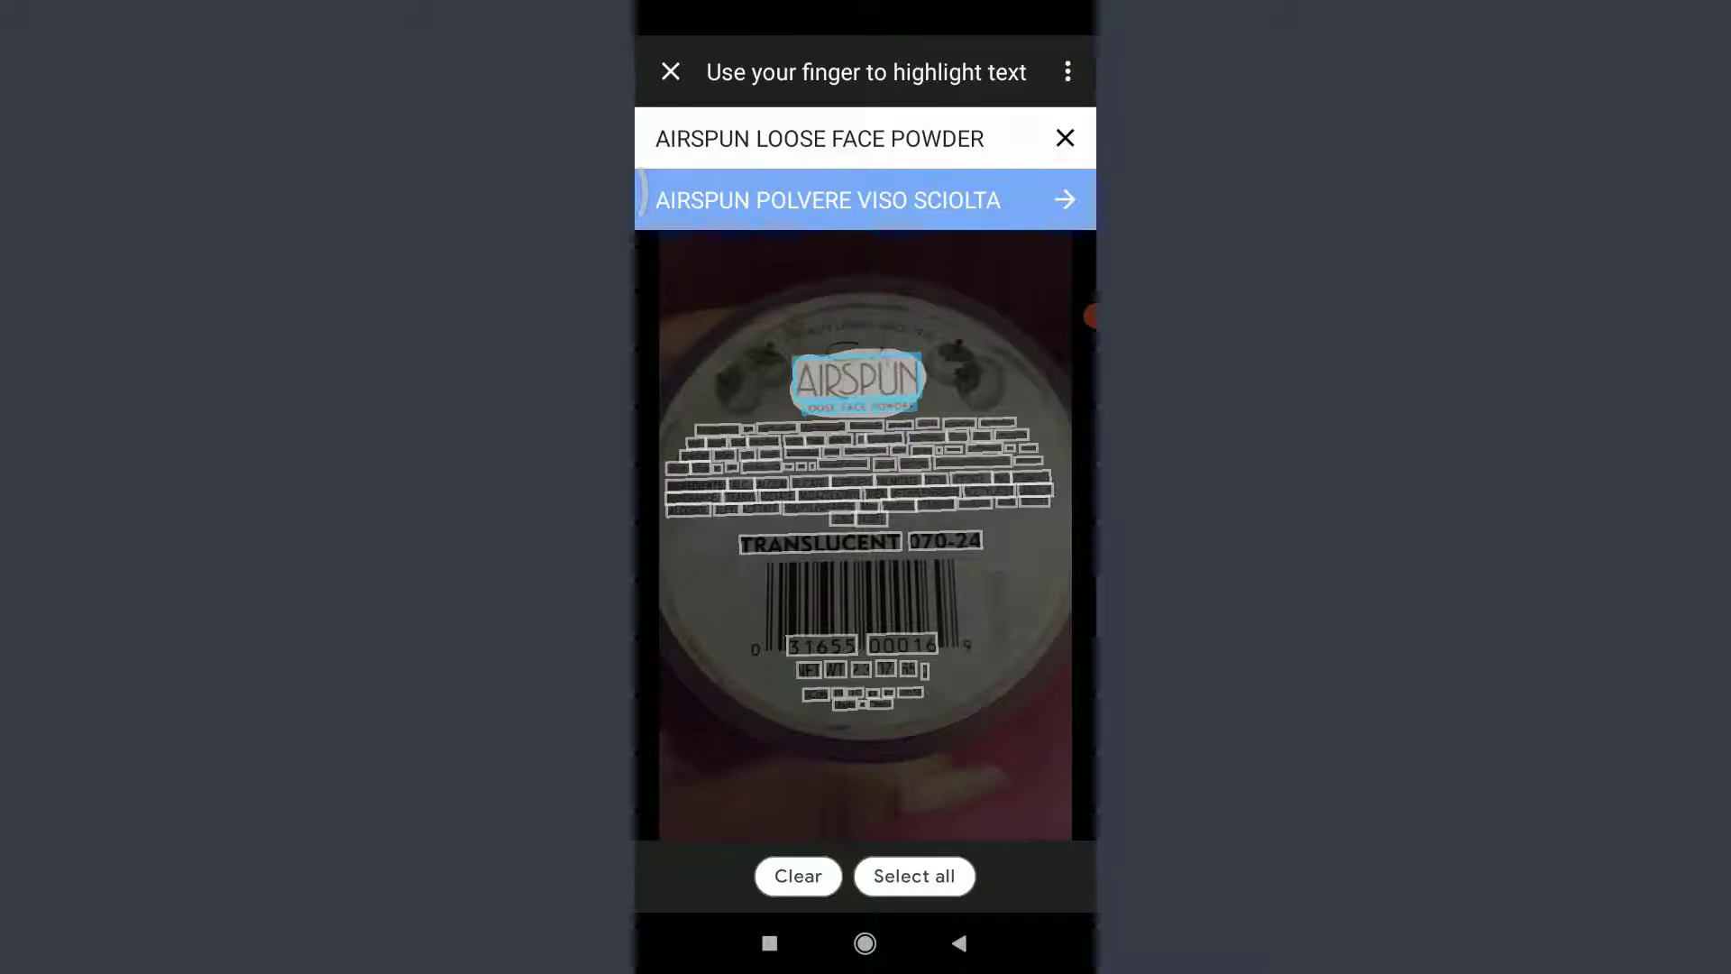
click(1067, 200)
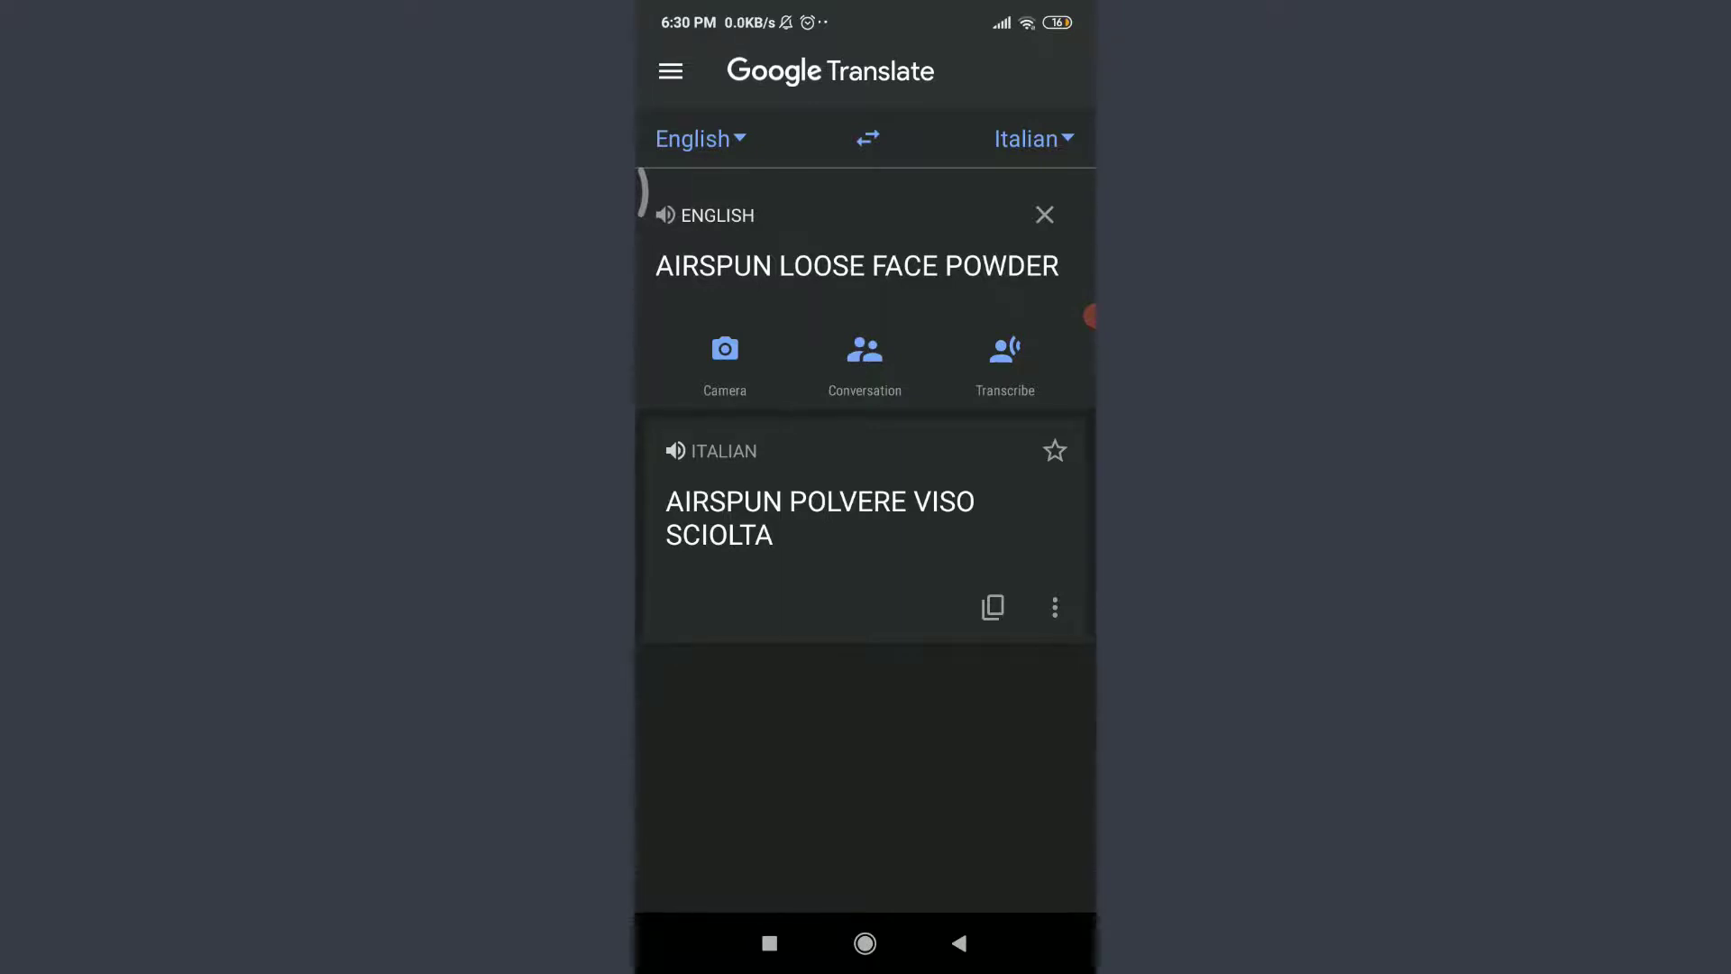
click(959, 943)
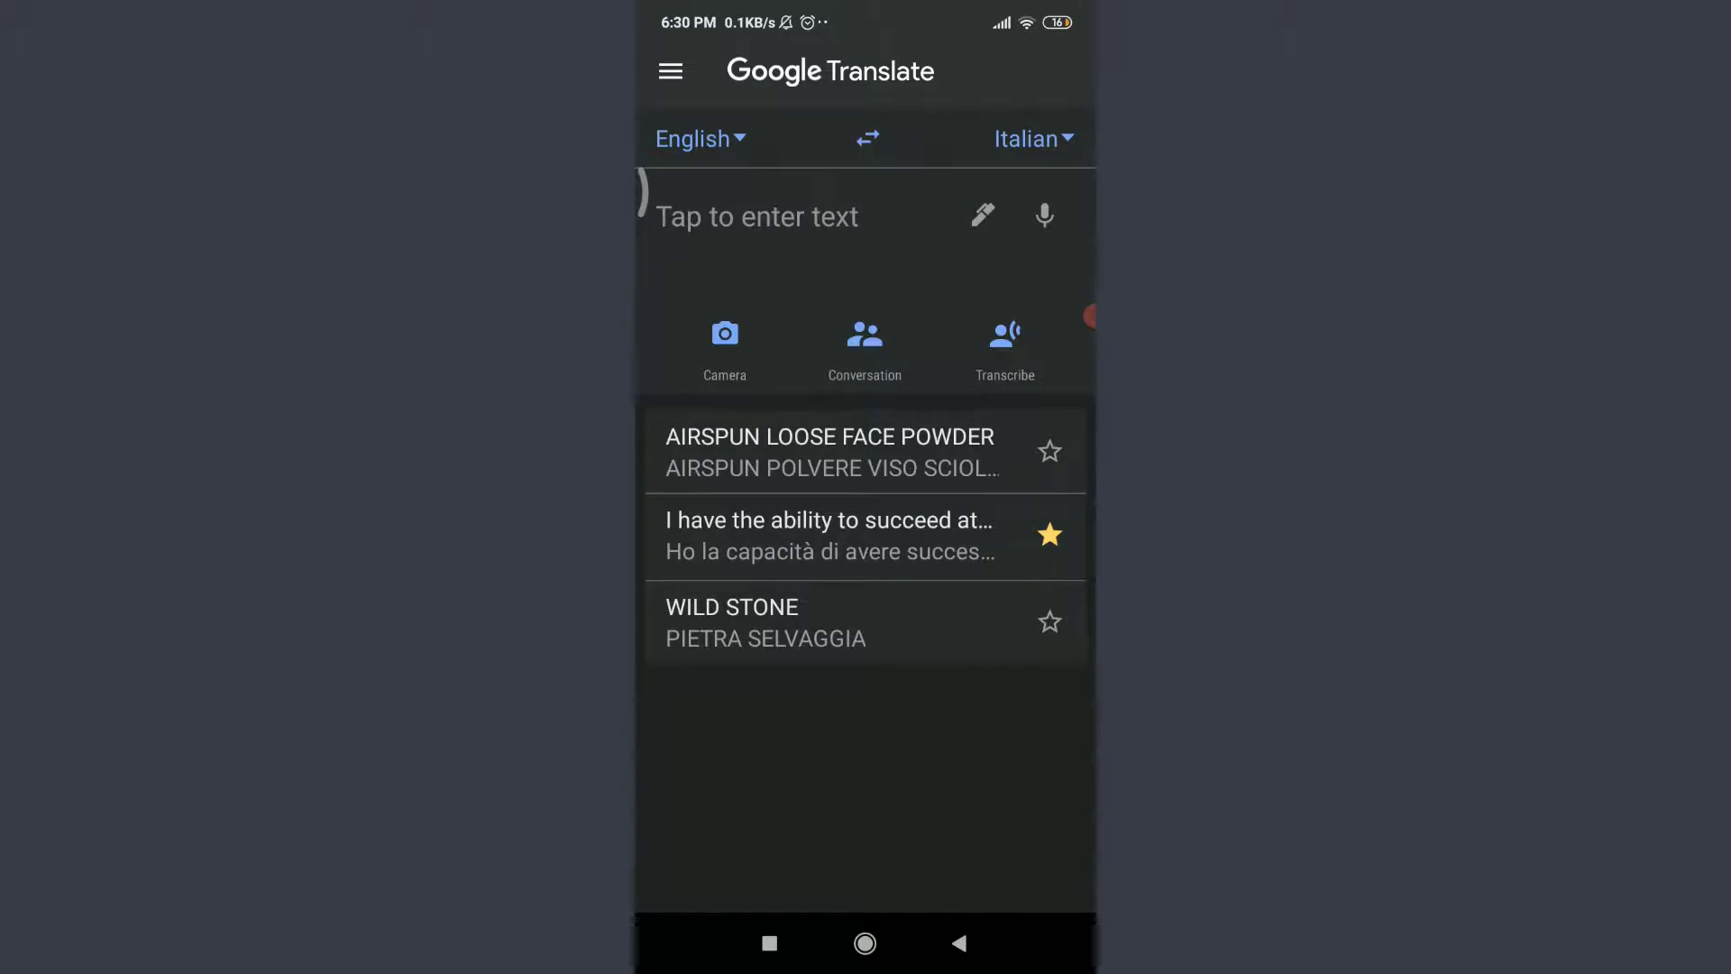
click(725, 335)
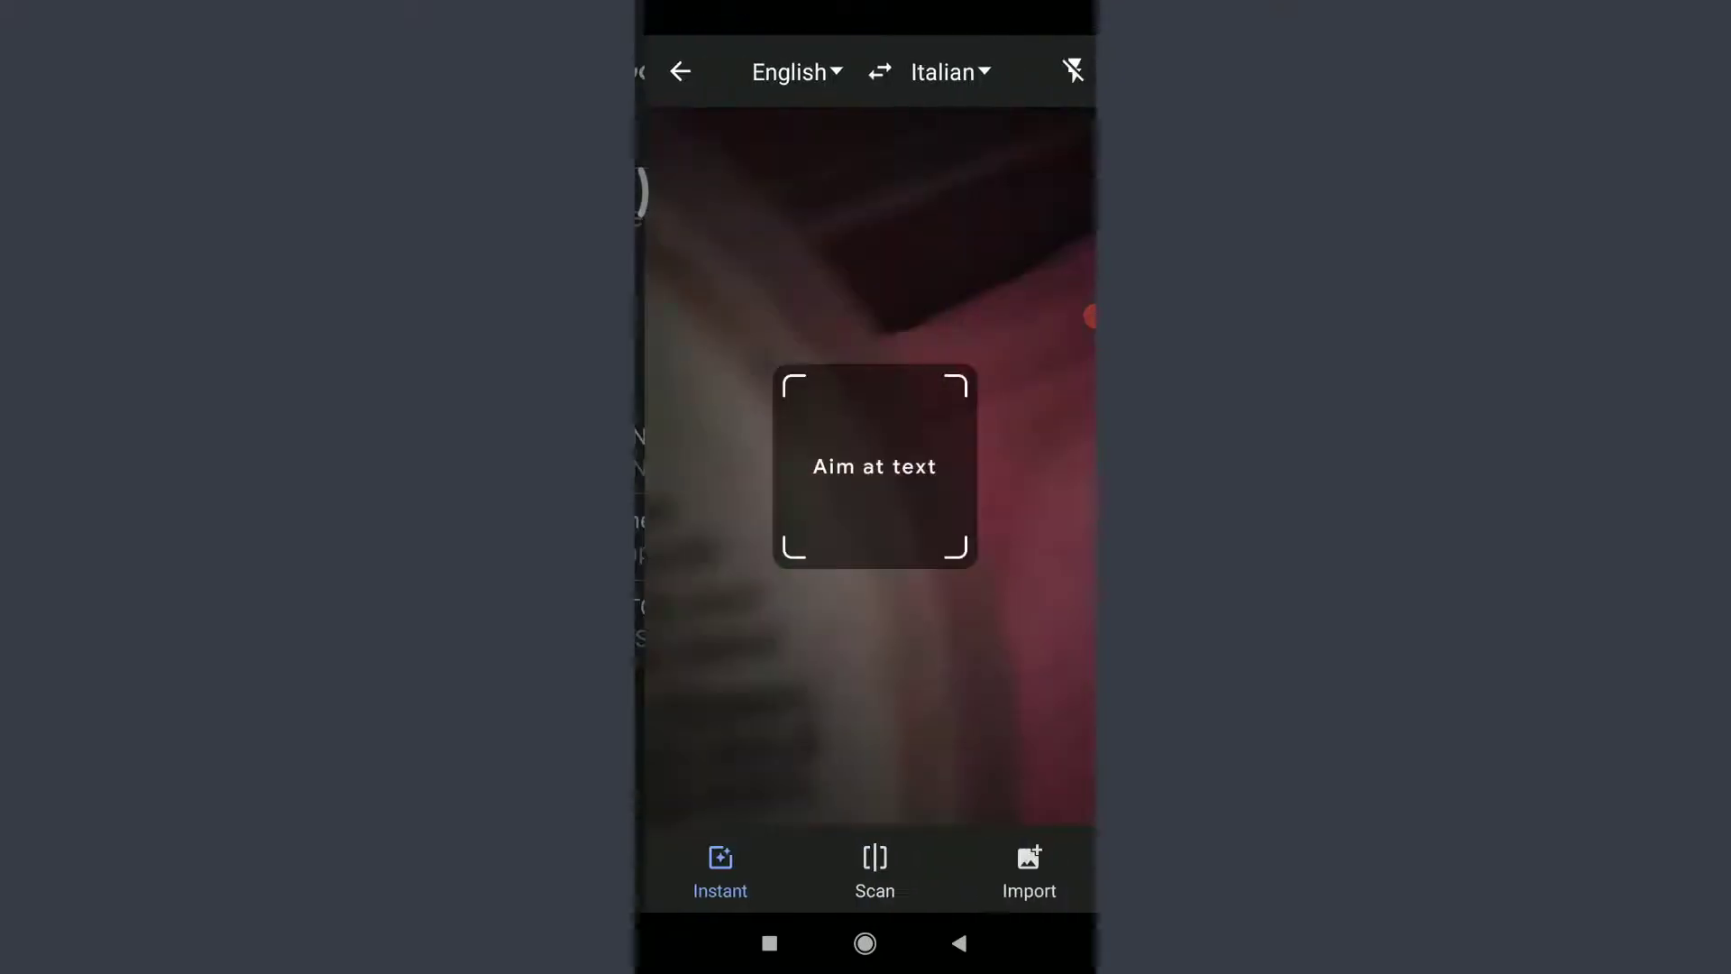
Step: Import the Trust God quote screenshot from the recent images
click(1020, 858)
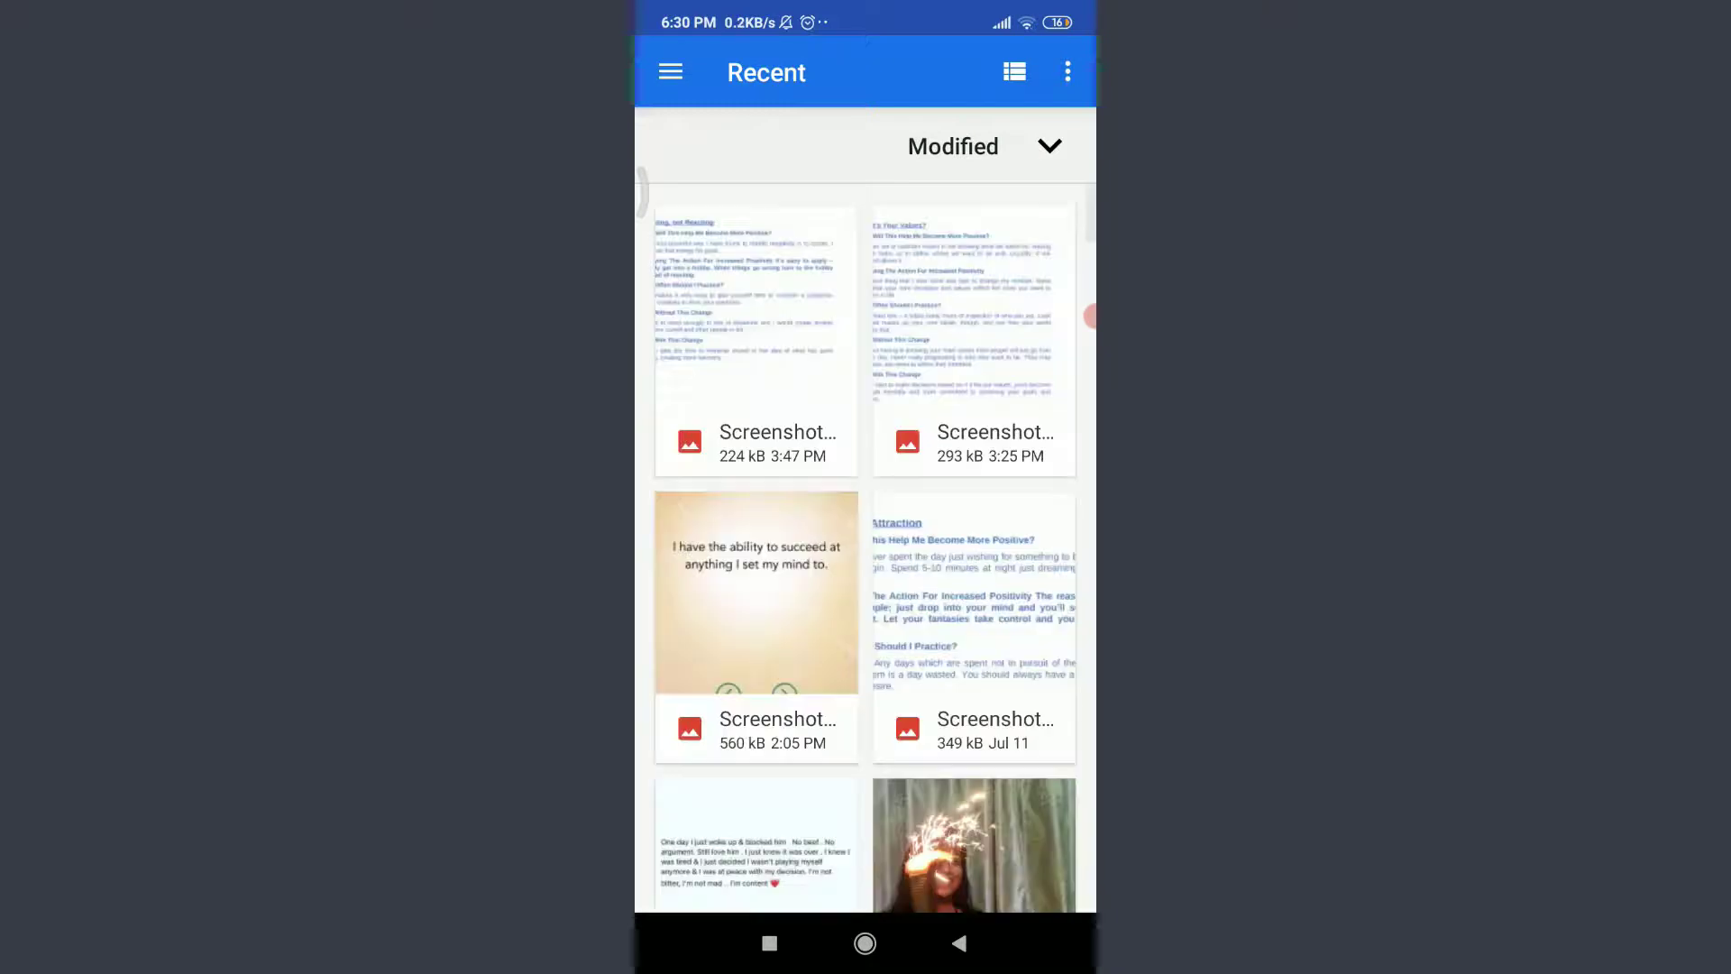
scroll(866, 542, down, 5)
scroll(867, 541, down, 3)
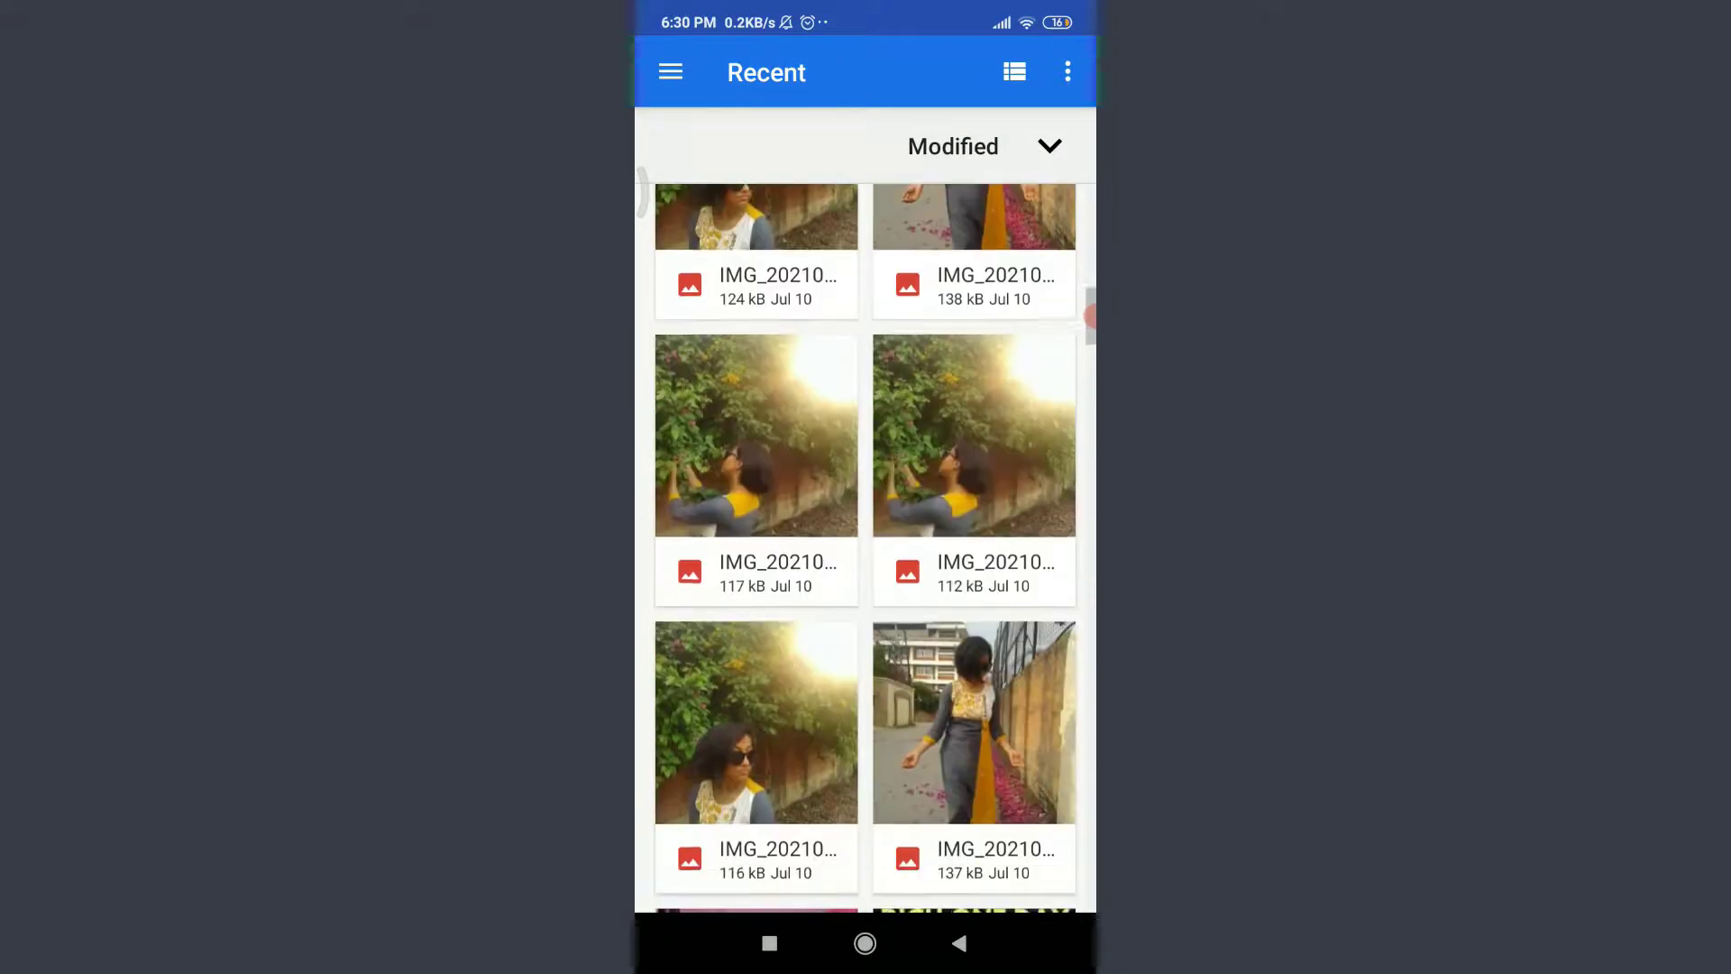
scroll(866, 541, down, 2)
scroll(866, 541, down, 3)
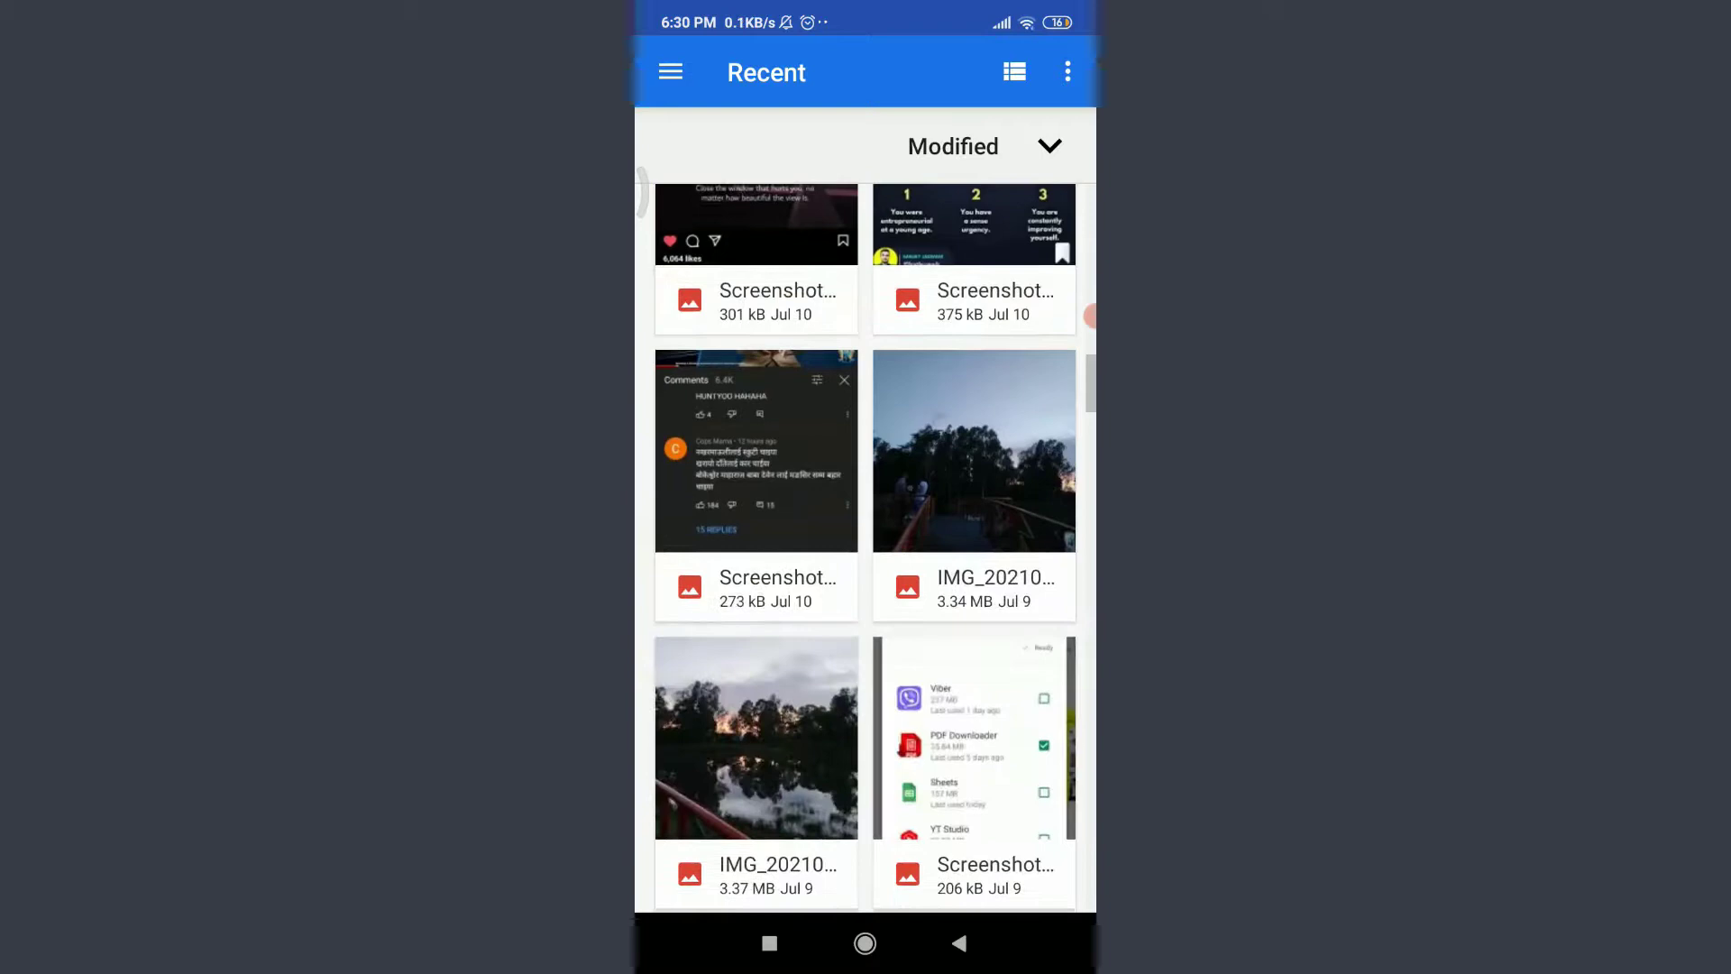
scroll(867, 541, down, 2)
click(756, 785)
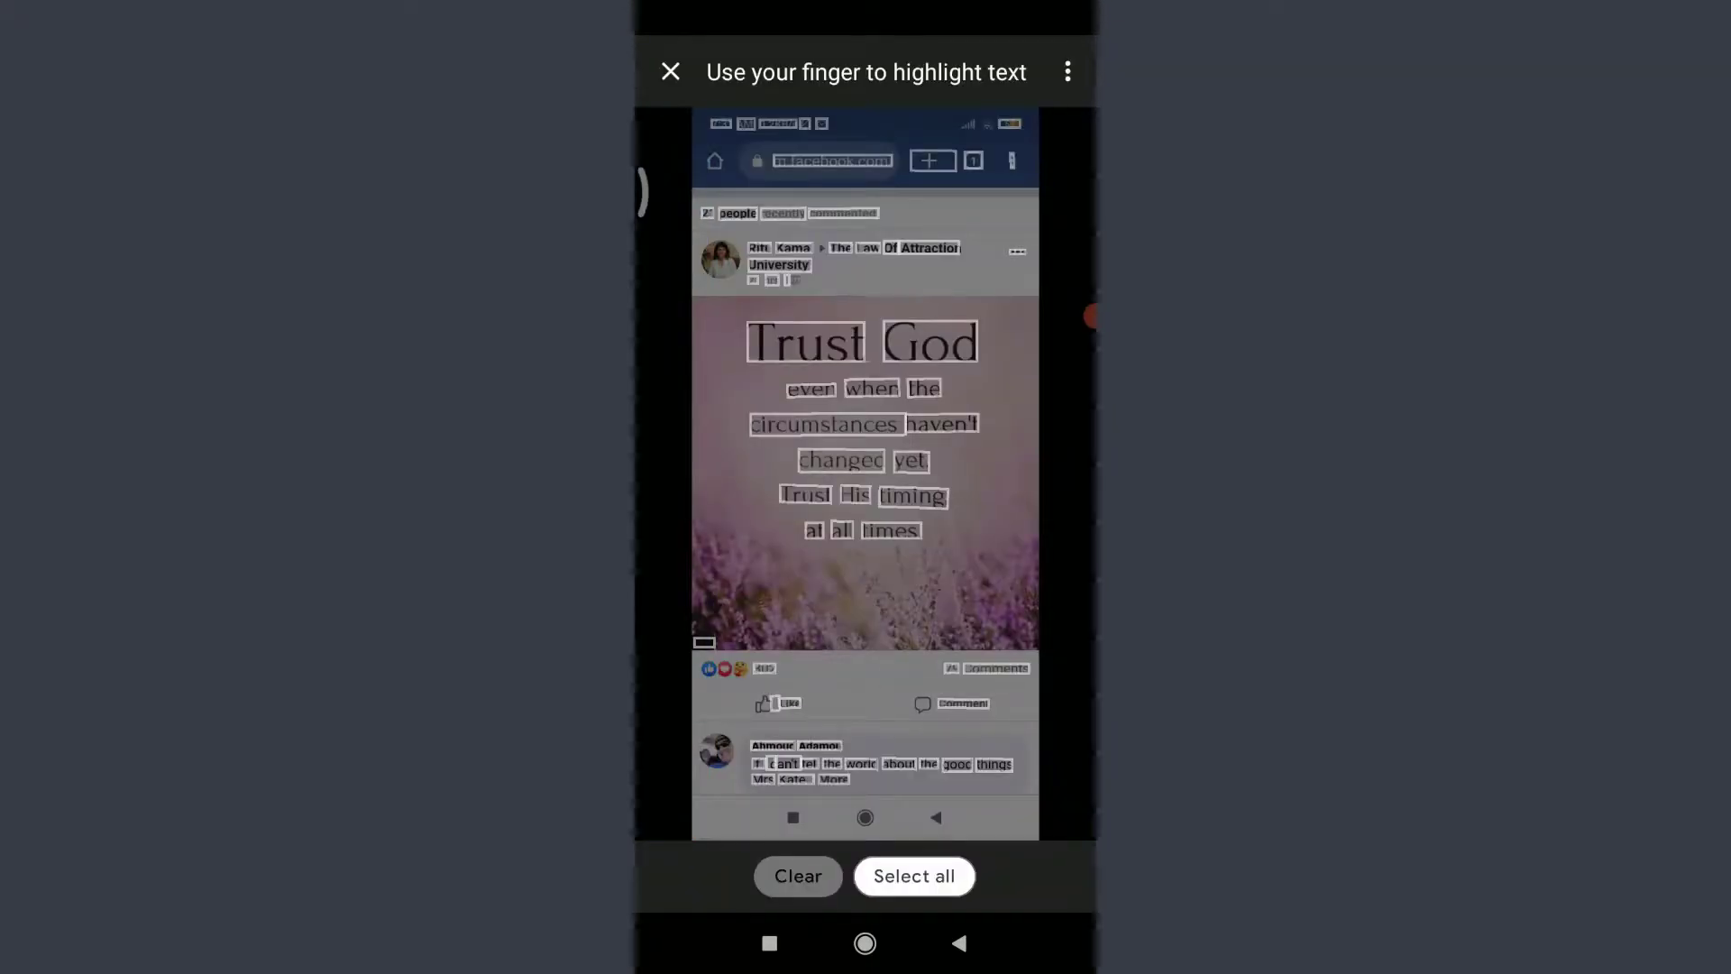
Step: Highlight all six lines of the Trust God quote, starting with 'Trust God'
mouse_move(742, 338)
mouse_down()
mouse_move(893, 335)
mouse_move(933, 373)
mouse_move(995, 368)
mouse_up()
drag(742, 388, 985, 389)
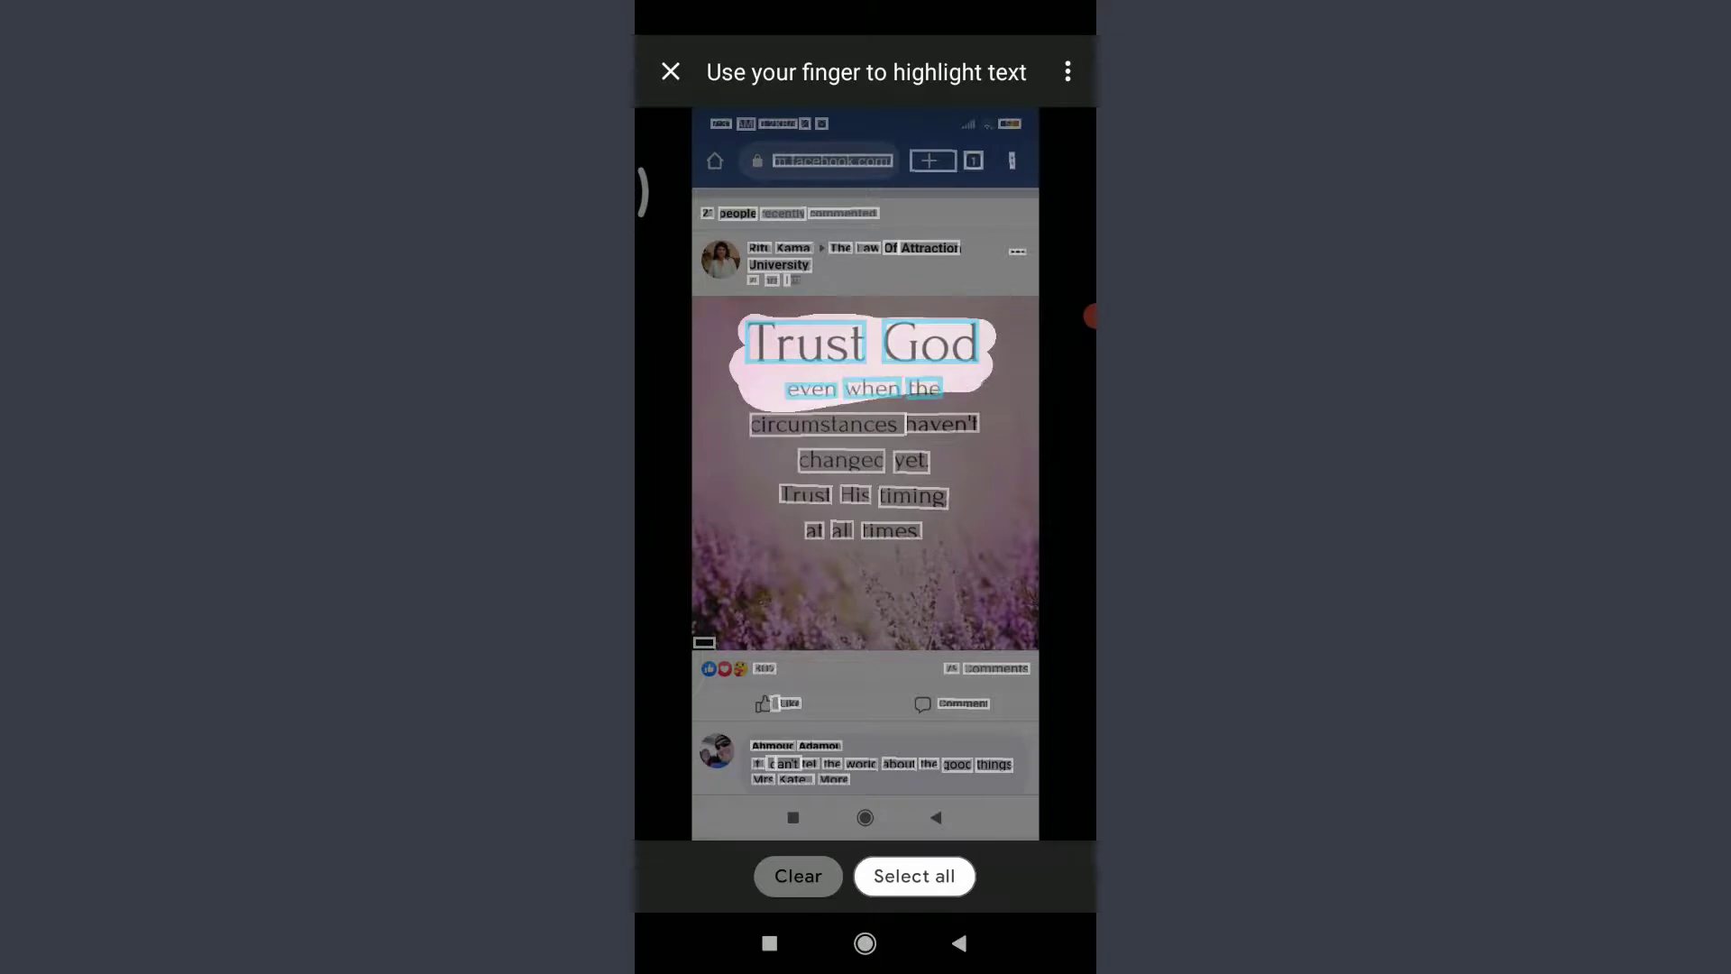
drag(730, 422, 1001, 422)
drag(791, 460, 933, 460)
drag(779, 495, 954, 495)
drag(805, 530, 926, 531)
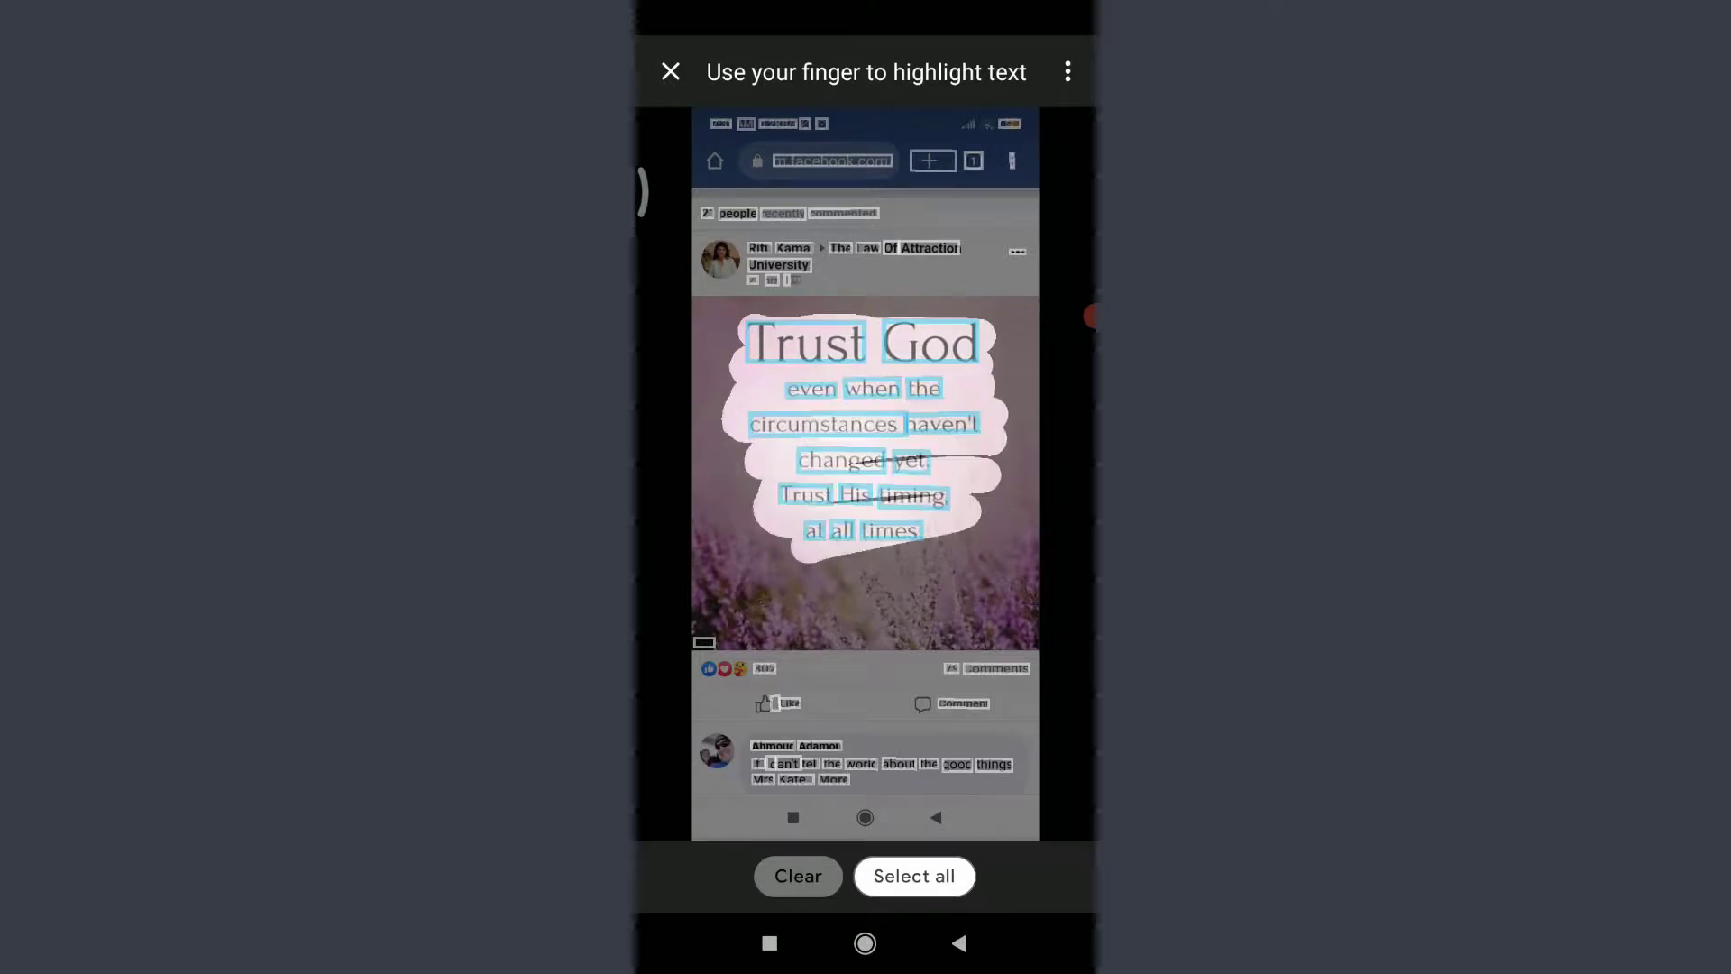